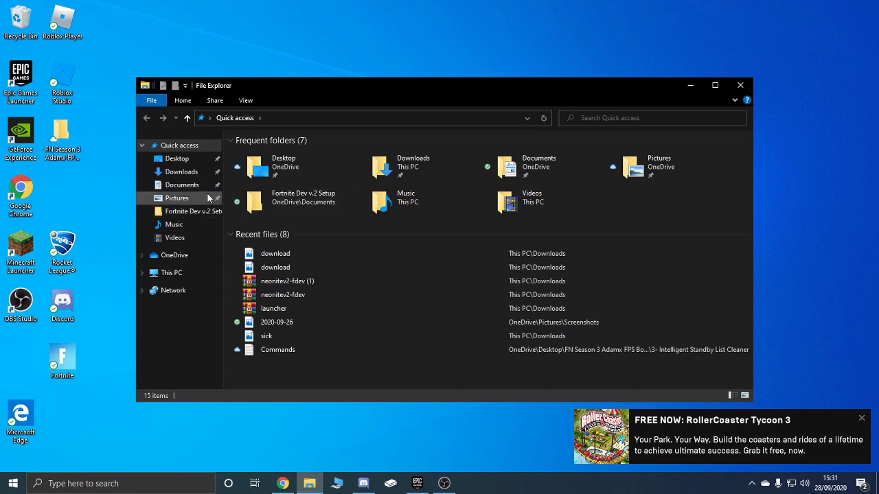
Open the Fortnite Dev v.2 Setup folder from Quick access
click(191, 211)
Open Launcher for Dev v2, then browse into the FortniteDev v2 server folder
click(322, 165)
double_click(322, 165)
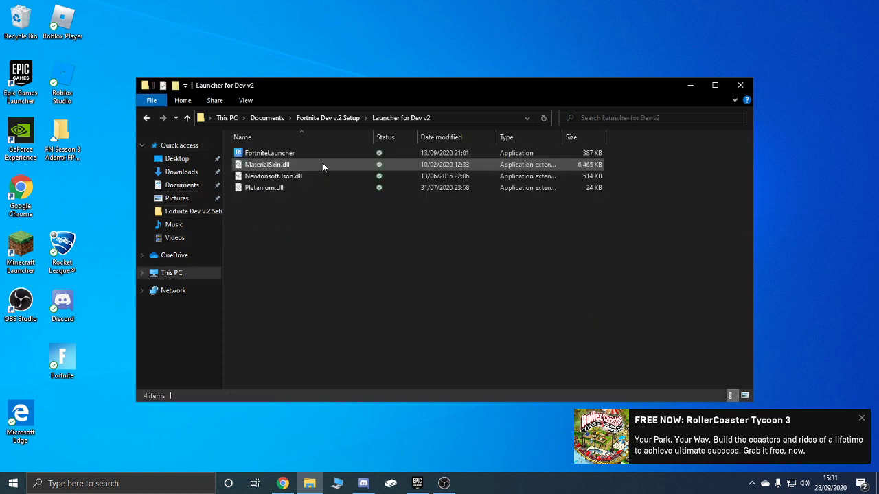
click(196, 274)
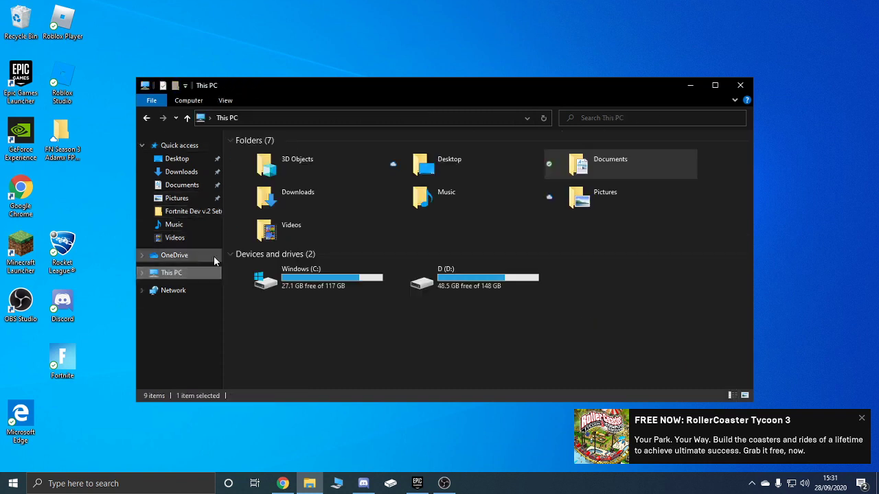
click(191, 210)
double_click(305, 148)
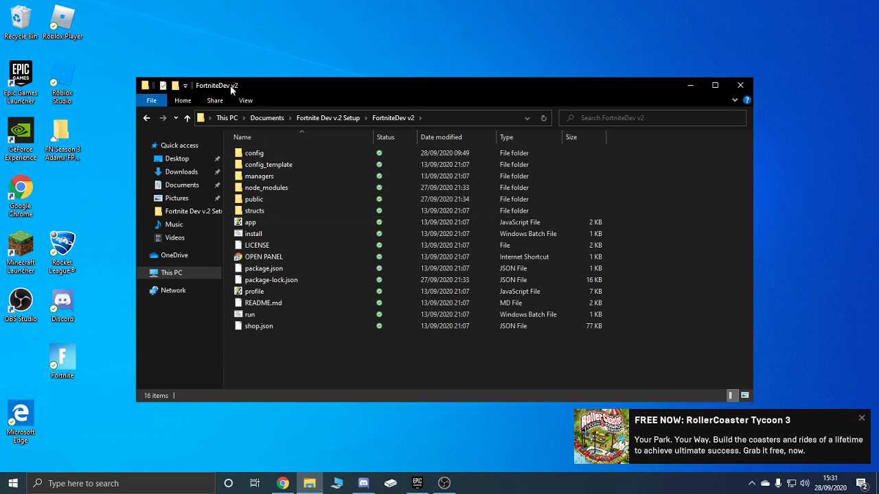
click(102, 24)
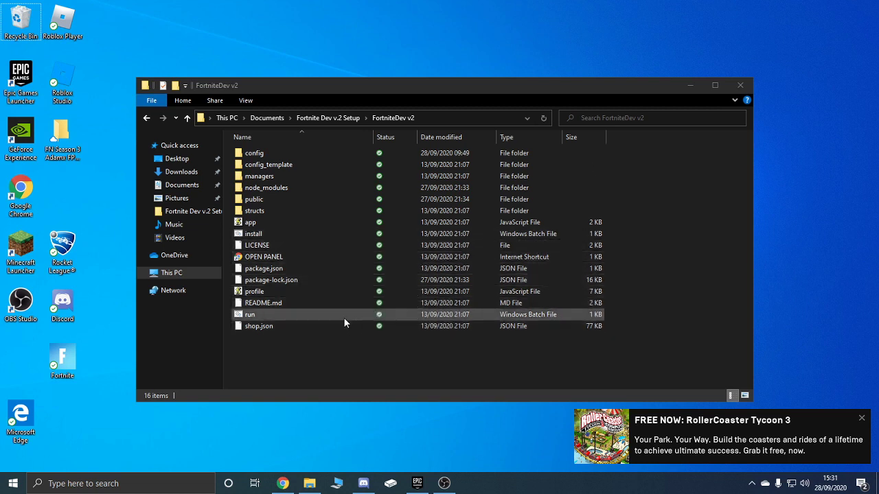
Open the public folder, return to Launcher for Dev v2, and bring the neonitev2 repository forward
click(293, 199)
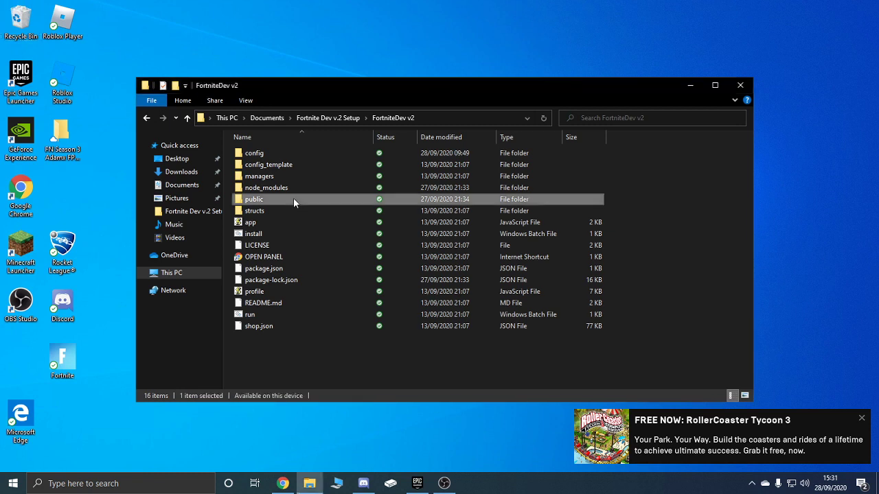
double_click(293, 198)
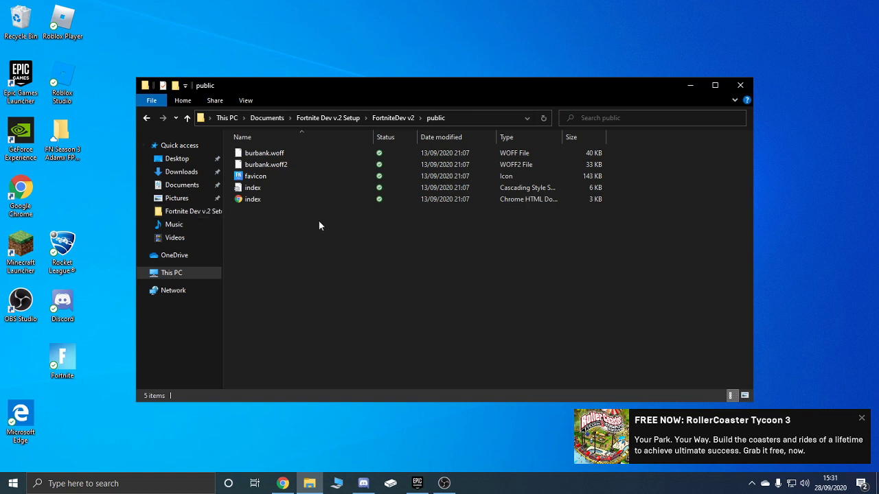
click(312, 28)
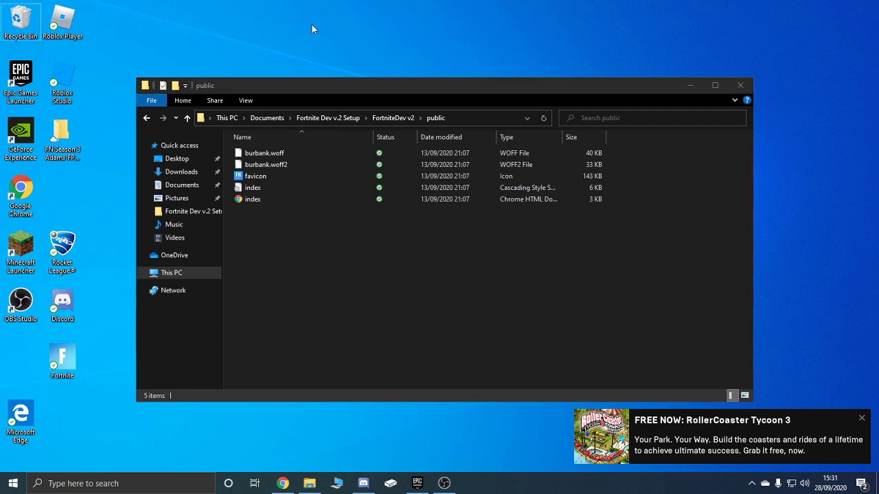
click(187, 269)
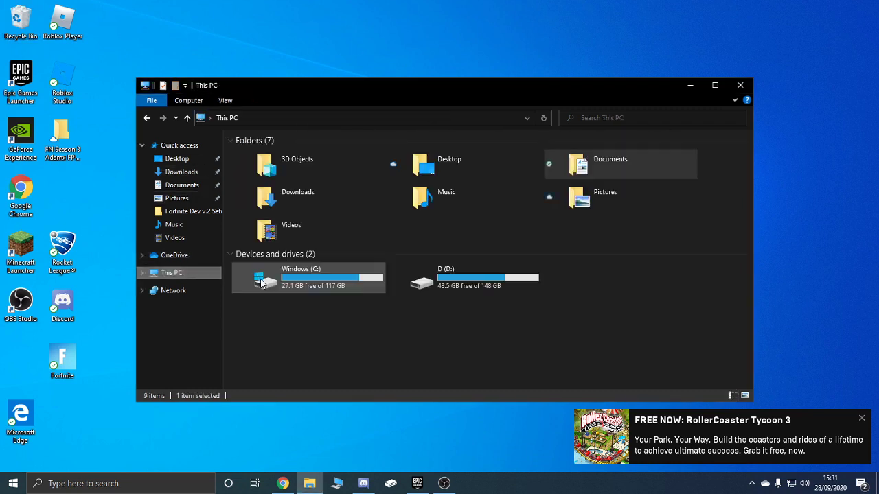
click(184, 211)
double_click(320, 161)
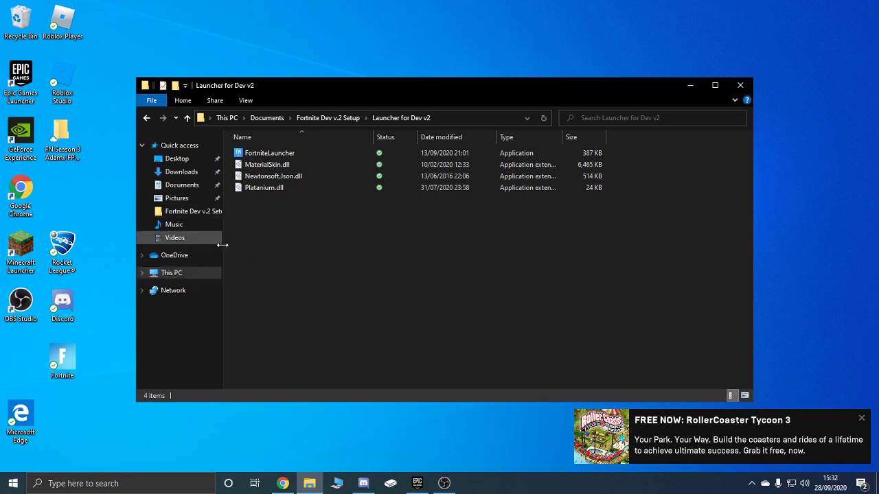
click(285, 484)
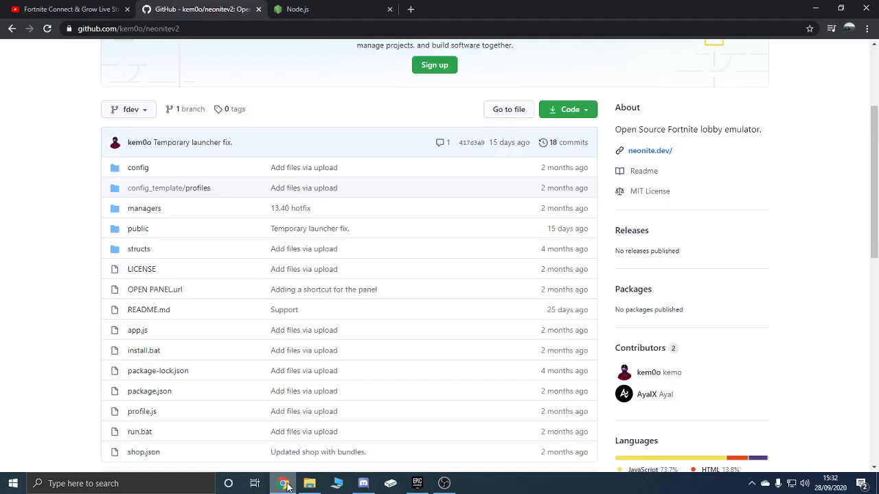
View the Node.js download page in Chrome, then minimize the browser
click(297, 9)
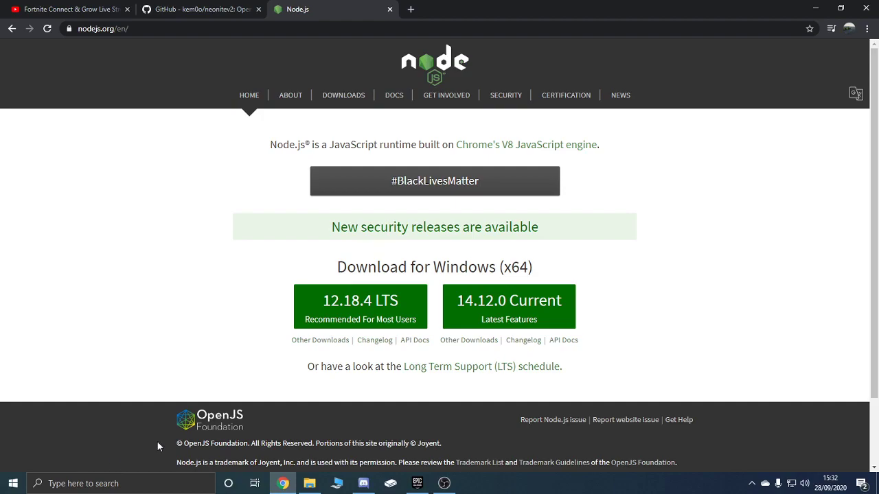
click(816, 6)
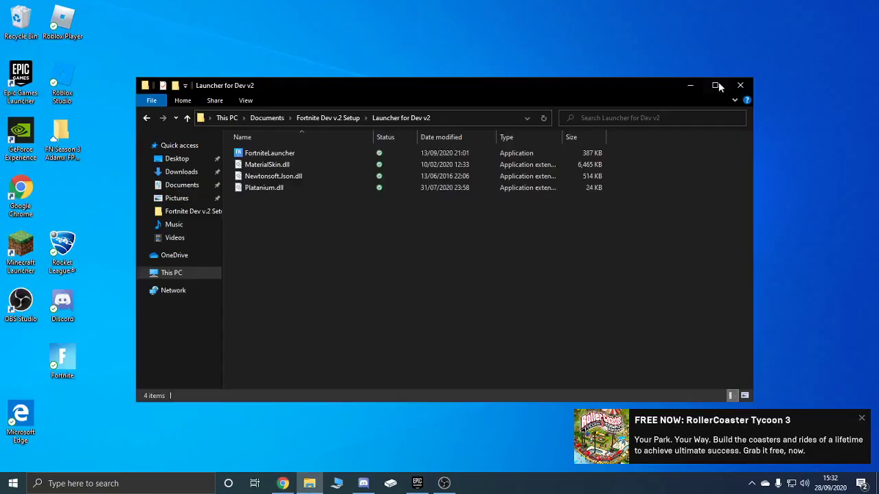
Reopen Launcher for Dev v2 via This PC > Documents > Fortnite Dev v.2 Setup
click(59, 422)
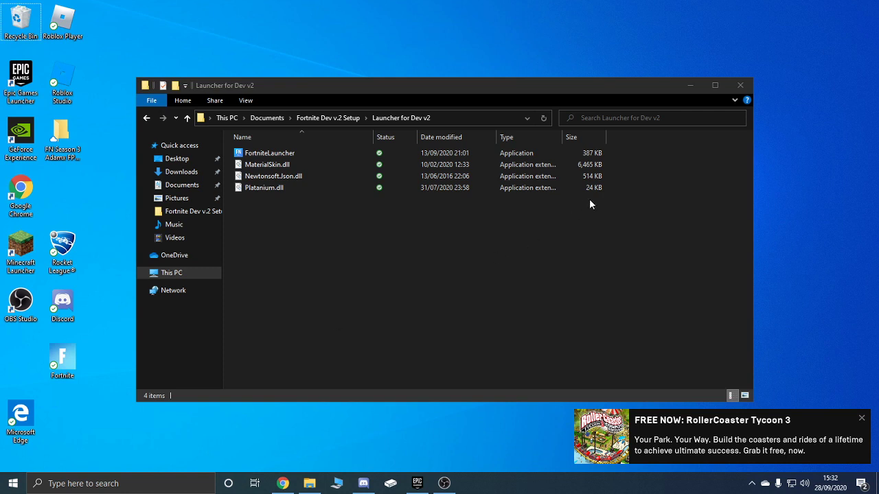
click(169, 273)
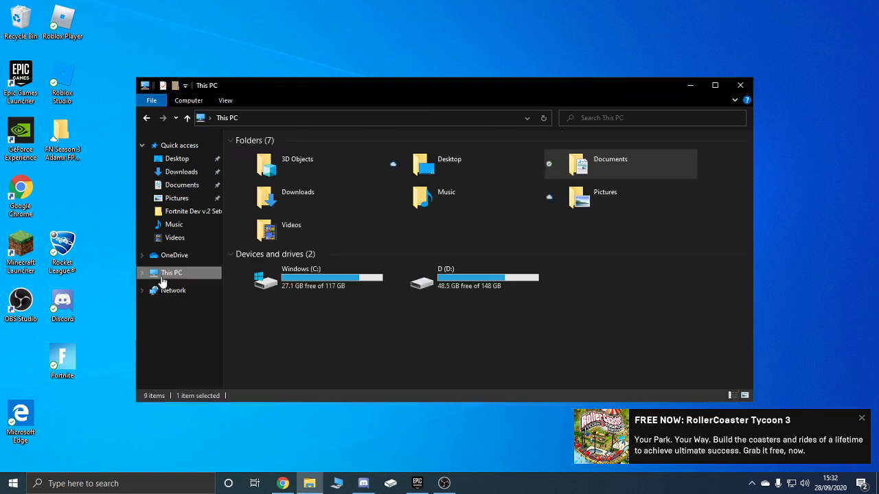
double_click(603, 165)
double_click(330, 151)
double_click(330, 168)
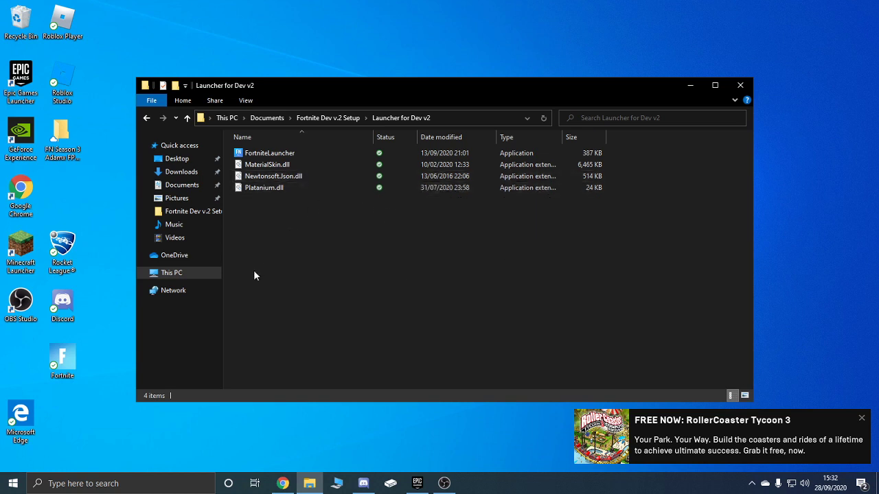
Enter FortniteDev v2 and its public folder, go back up, and run the server script
click(194, 213)
click(306, 154)
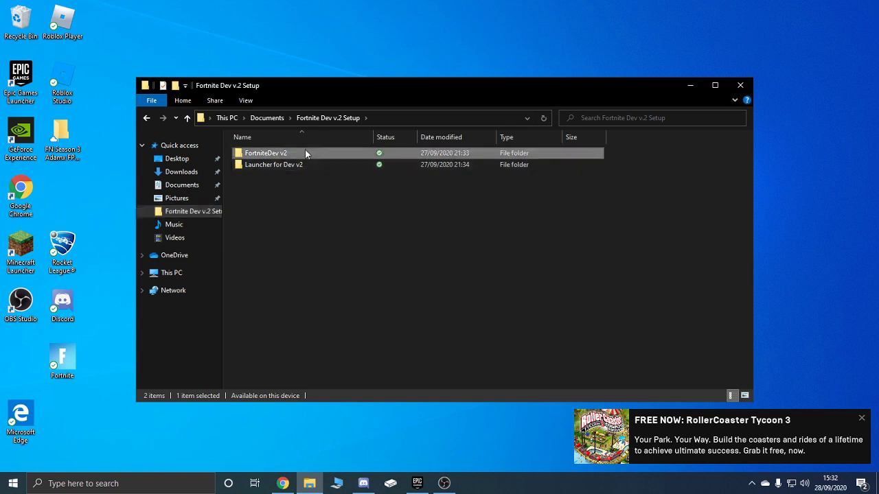
double_click(304, 153)
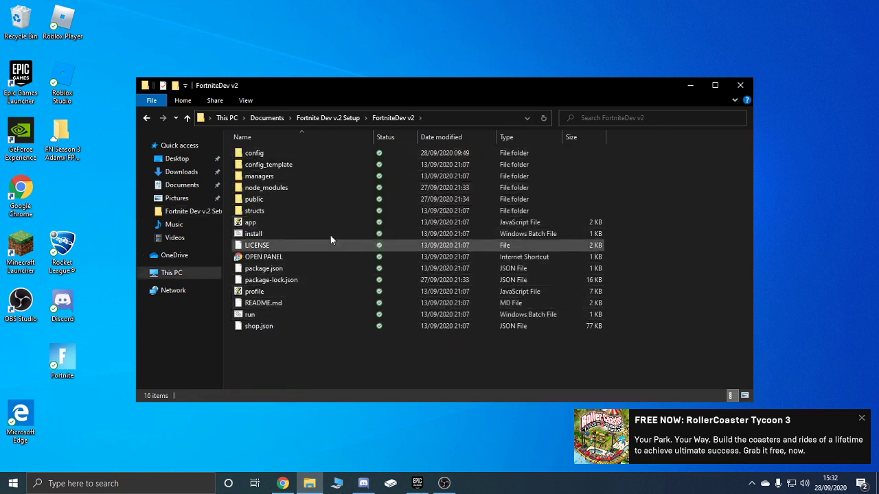
double_click(315, 199)
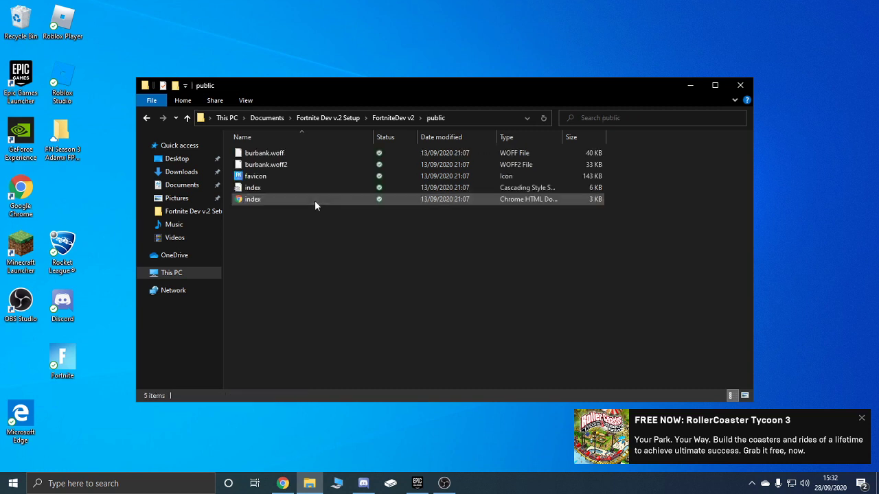
click(145, 119)
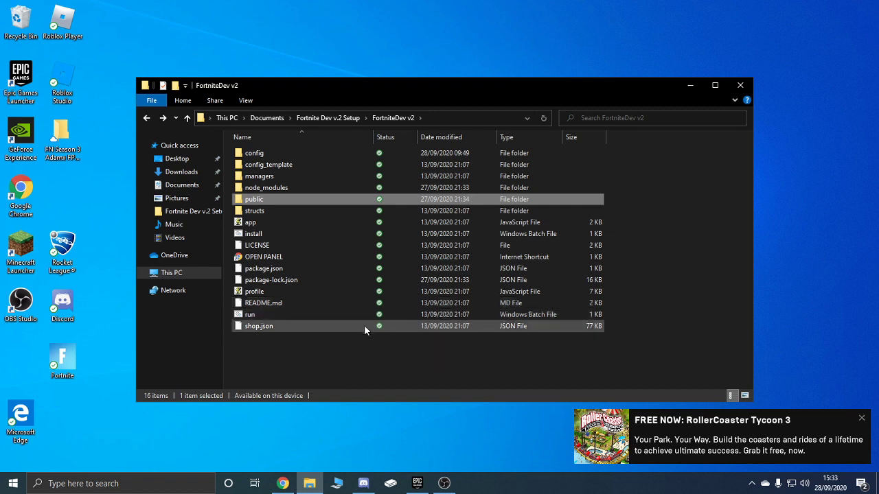
double_click(279, 314)
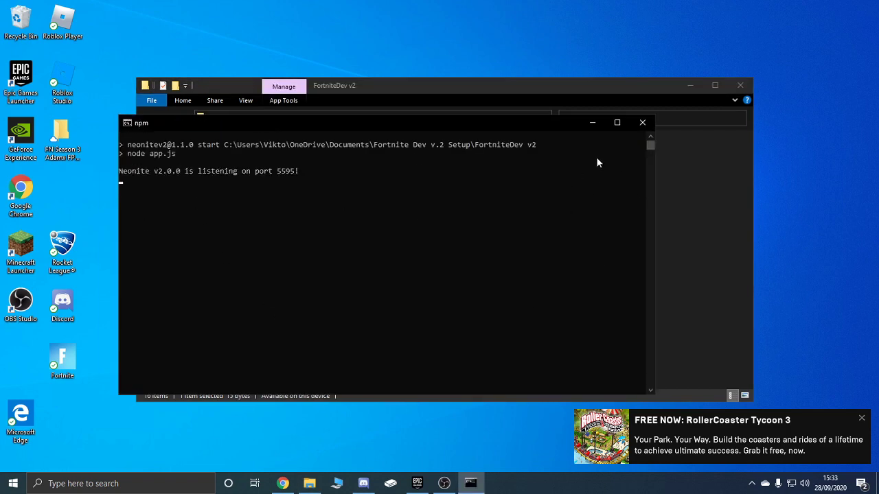
Minimize the npm console and select FortniteLauncher in the Launcher for Dev v2 folder
click(592, 123)
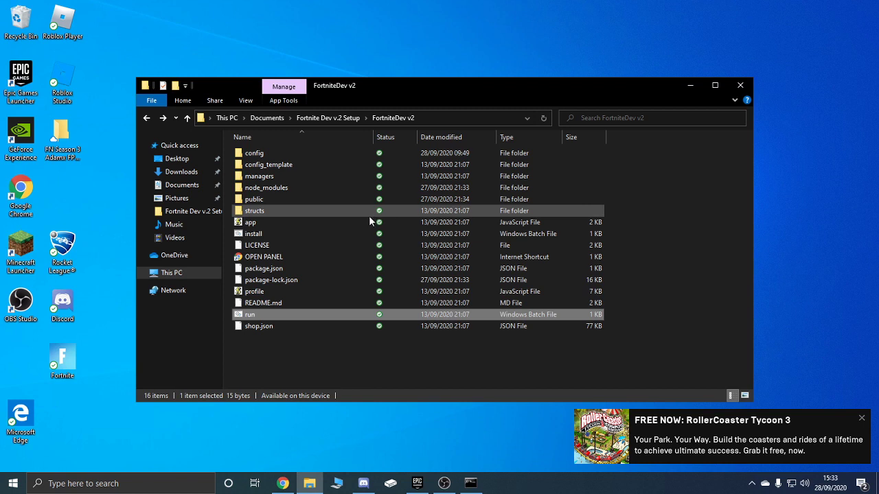
click(179, 212)
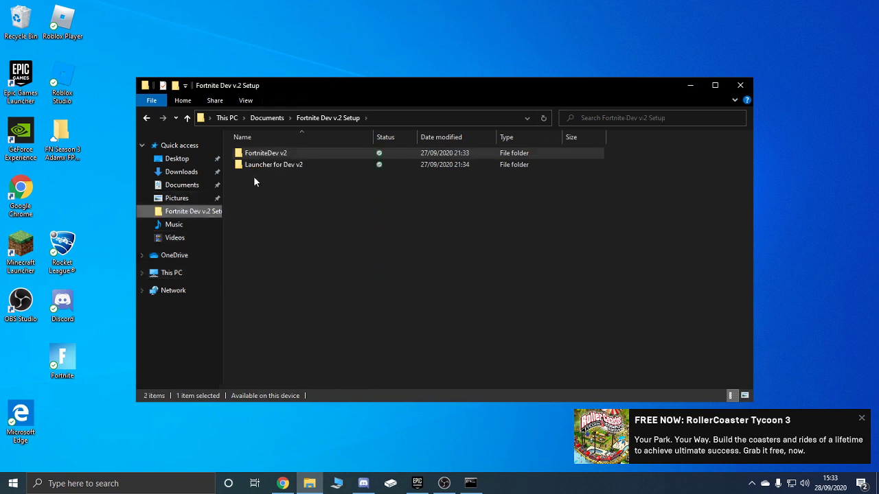
double_click(292, 154)
click(400, 154)
Start the Fortnite.dev Launcher and replace the old username with a new one
double_click(400, 153)
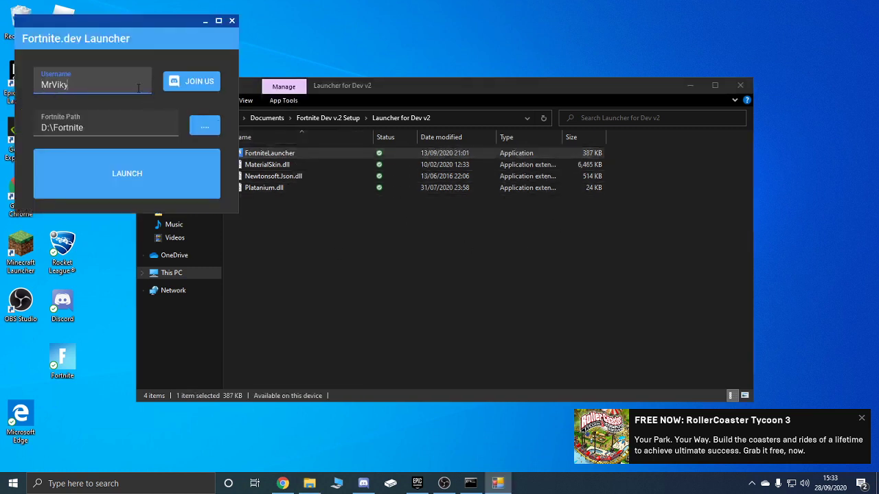
key(BackSpace)
key(BackSpace)
key(BackSpace)
key(BackSpace)
key(BackSpace)
text(Tfuebestatgane)
key(BackSpace)
key(BackSpace)
text(me)
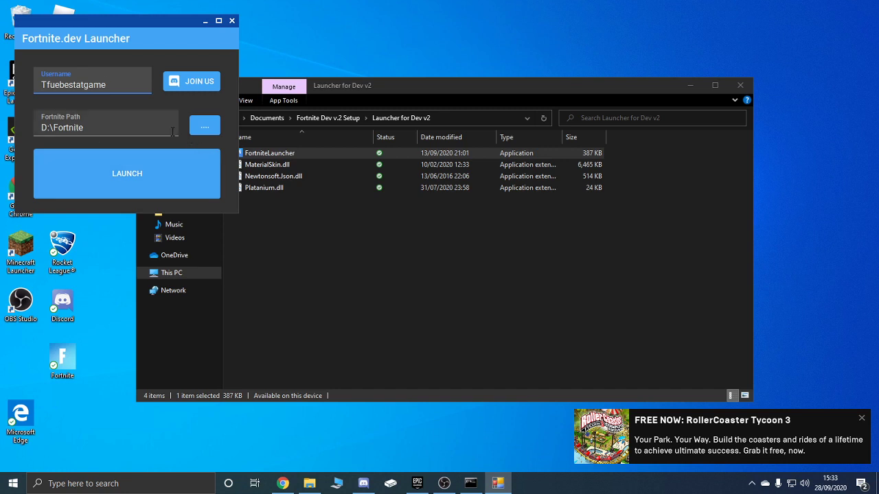
Set the Fortnite path to D:\Fortnite through the folder browser
click(204, 127)
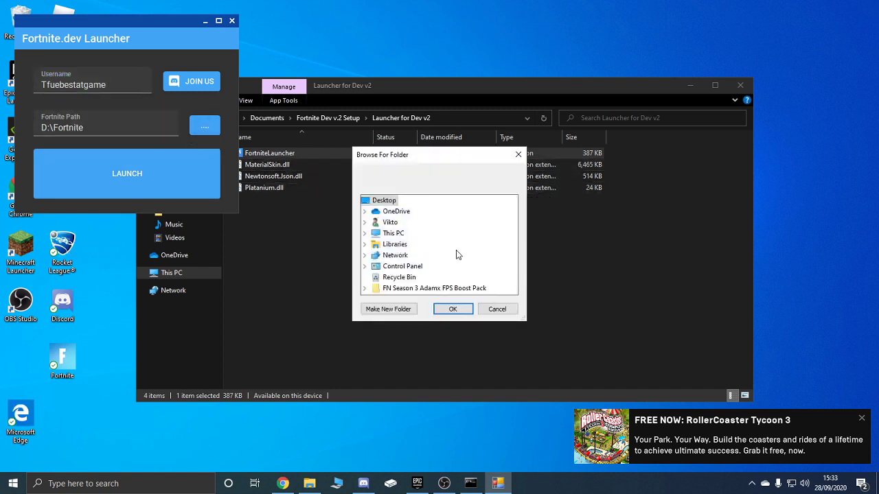
double_click(392, 232)
scroll(427, 253, down, 2)
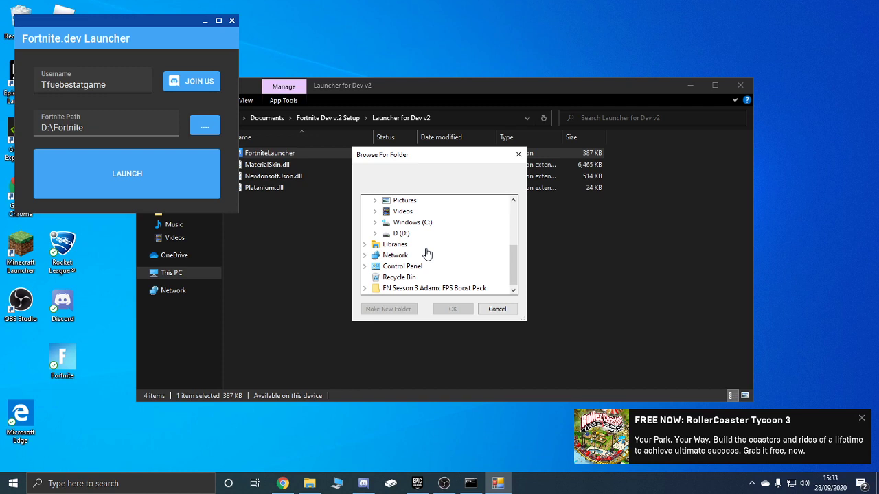
double_click(401, 234)
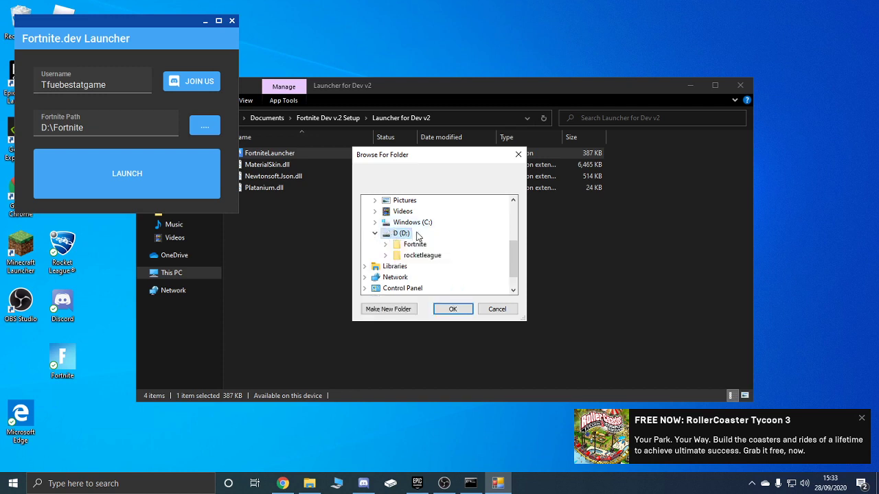
double_click(414, 244)
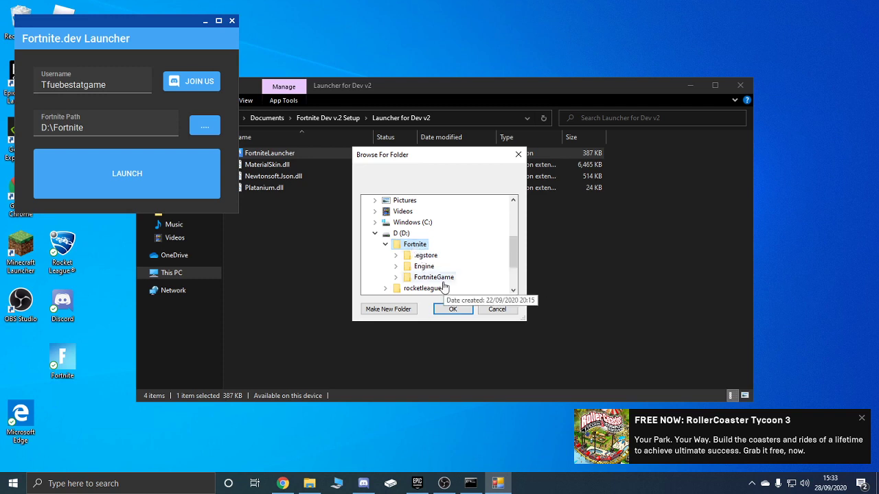
click(448, 309)
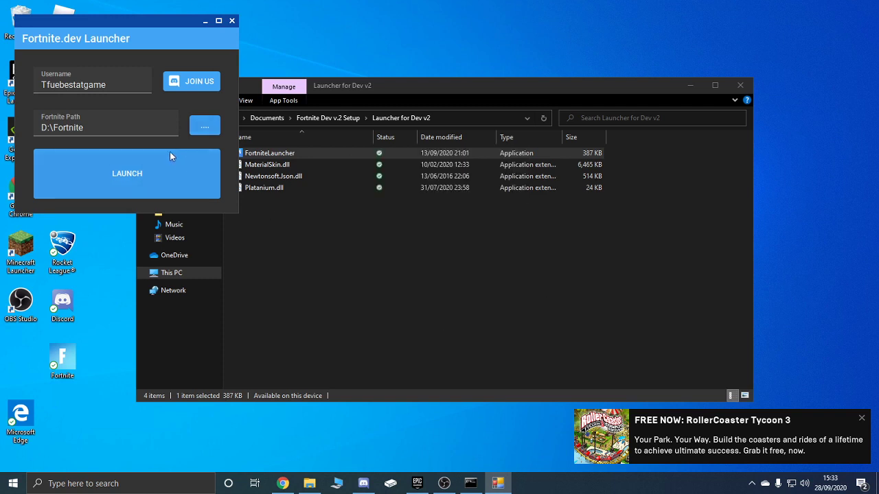
Launch Fortnite, minimize the File Explorer window, and switch to Task View
click(123, 171)
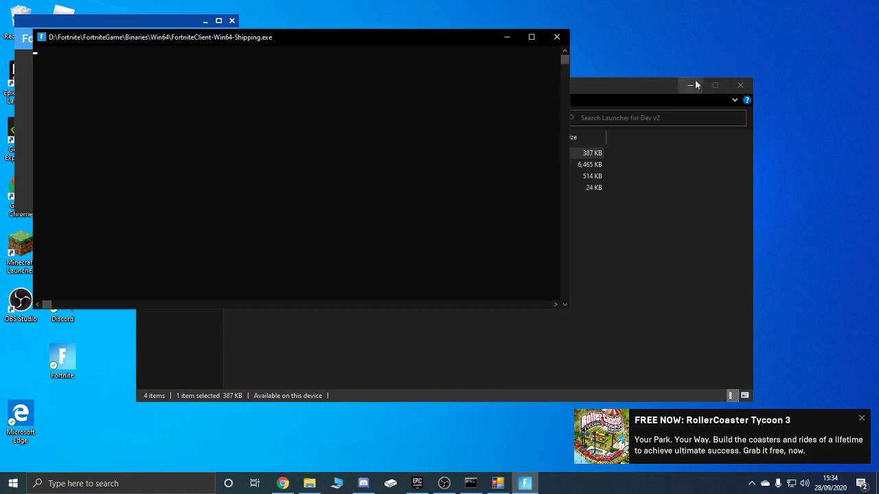
click(689, 85)
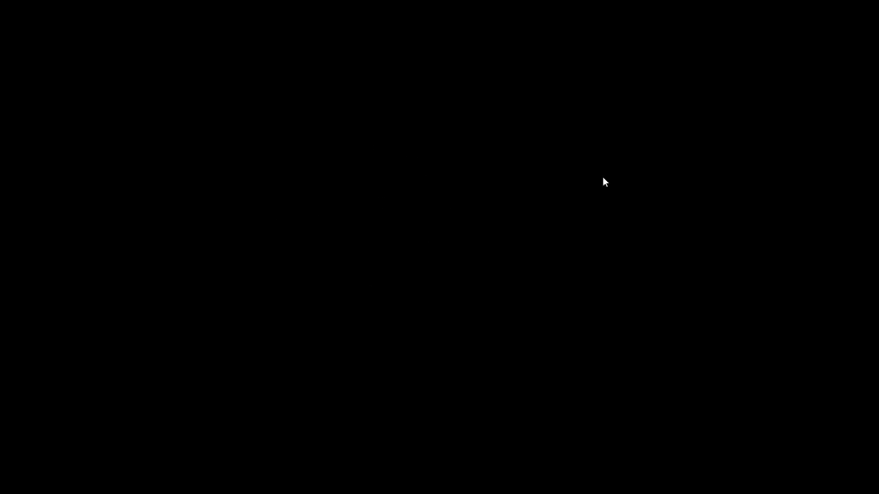
key(super+Tab)
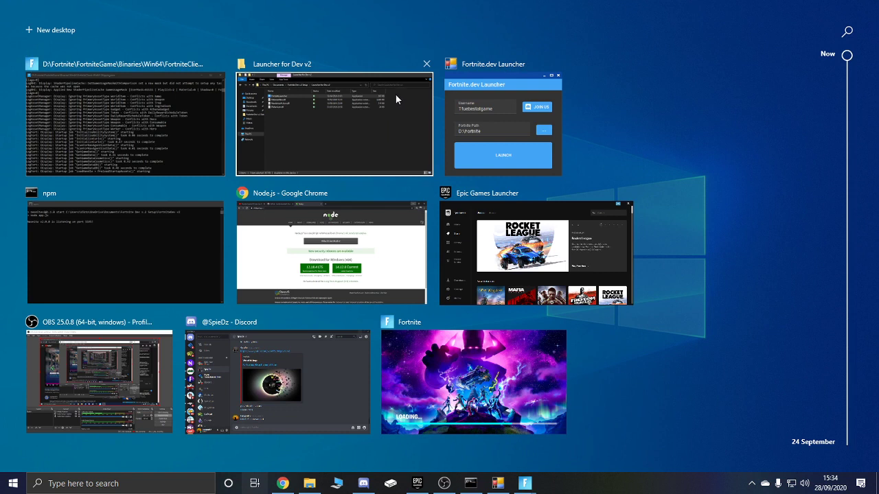
Close the Launcher for Dev v2 and Fortnite.dev Launcher windows, then bring the npm console forward
click(423, 63)
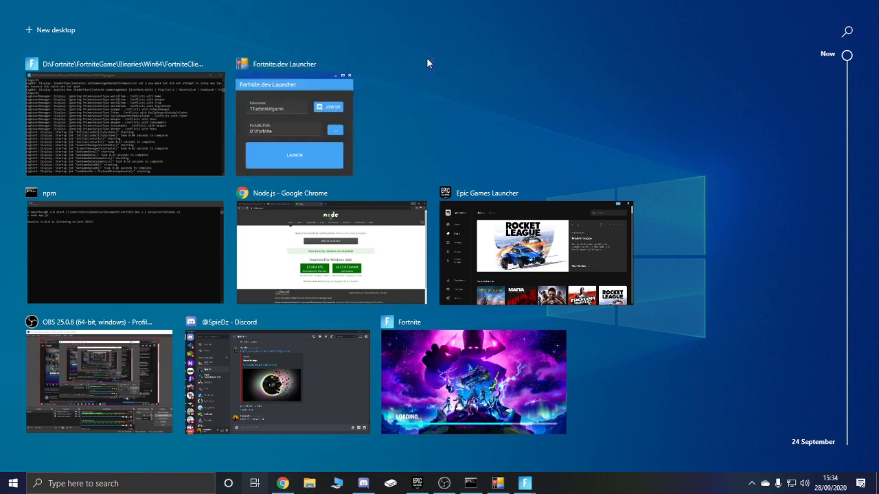
click(344, 64)
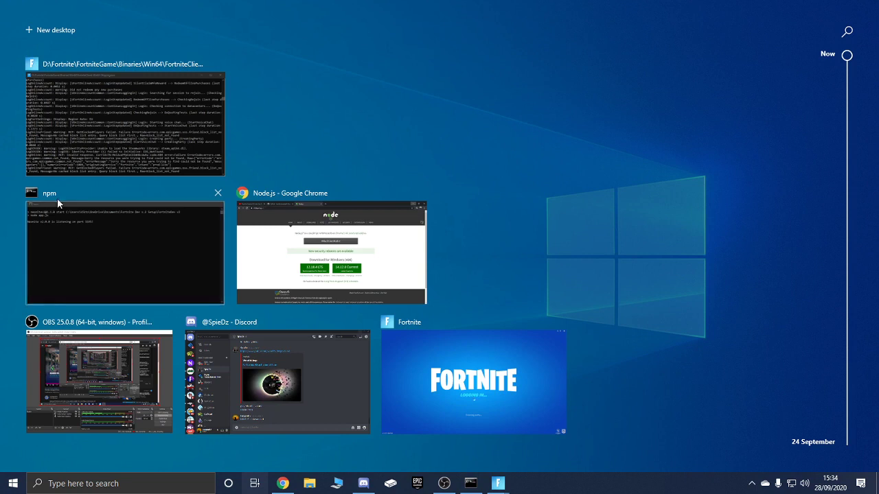
click(94, 243)
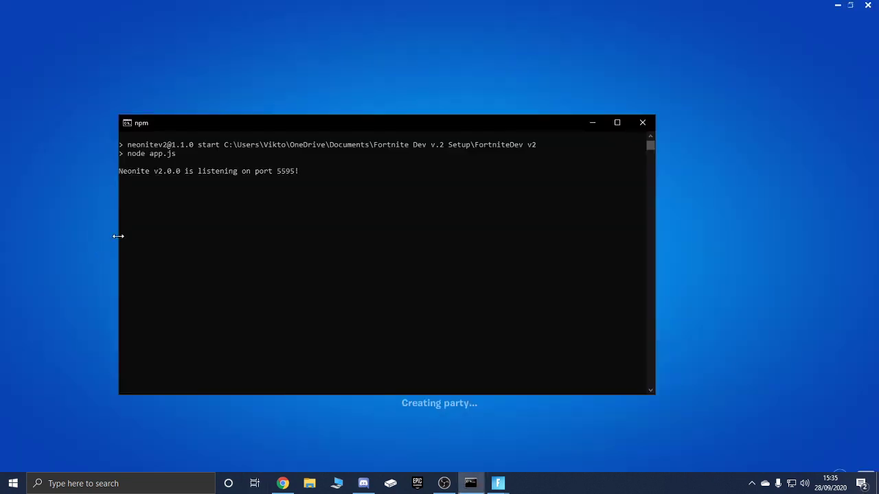